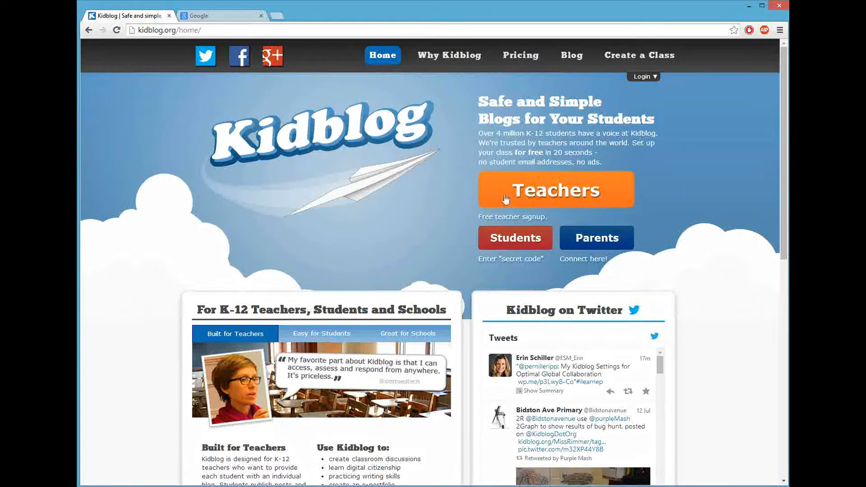
# Open the free Kidblog teacher signup form from the home page
pyautogui.click(567, 199)
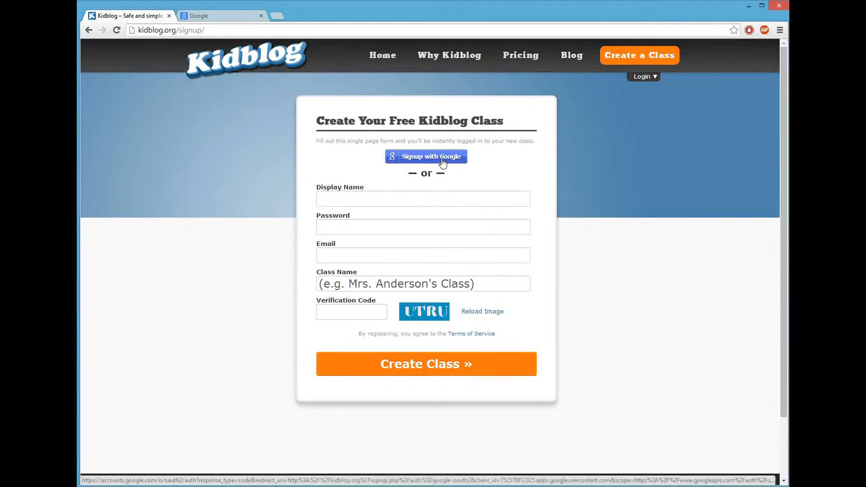
# Open Google sign-in and replace the autofilled e-mail with the teacher's own address
pyautogui.click(196, 17)
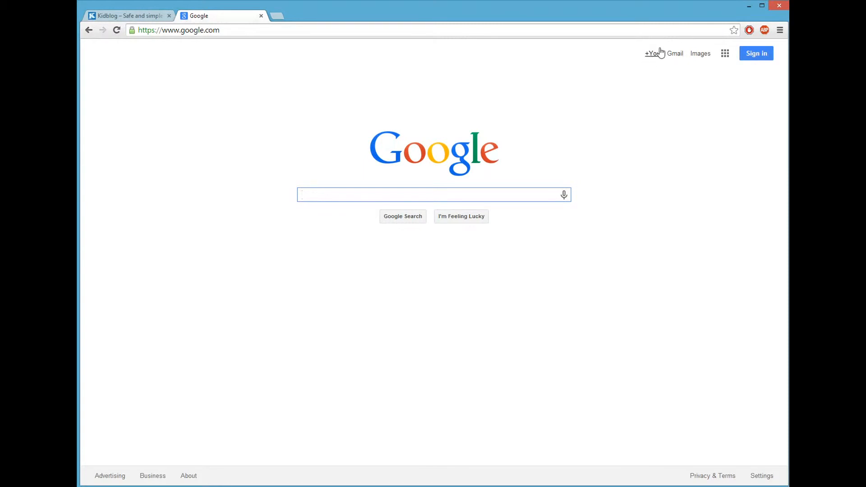
pyautogui.click(757, 59)
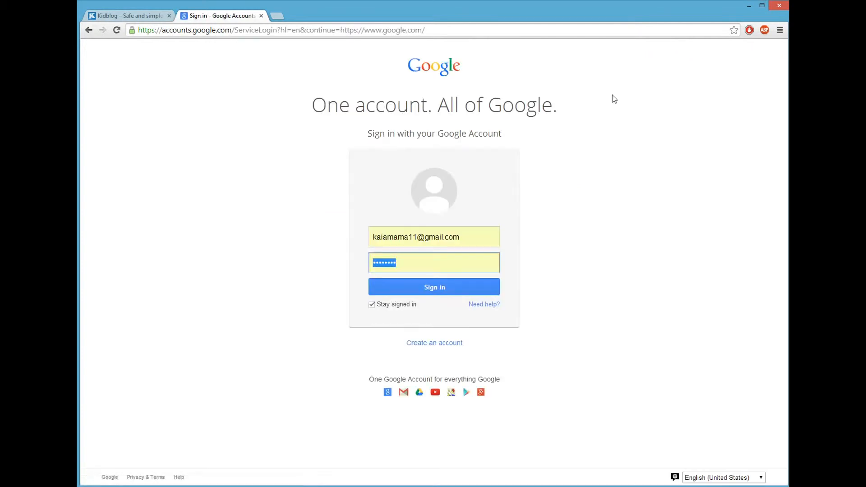
pyautogui.moveTo(461, 238); pyautogui.dragTo(348, 239)
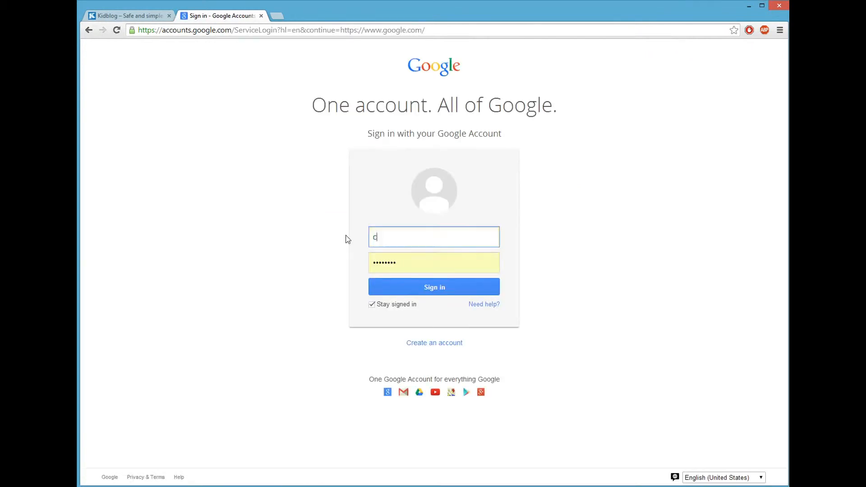
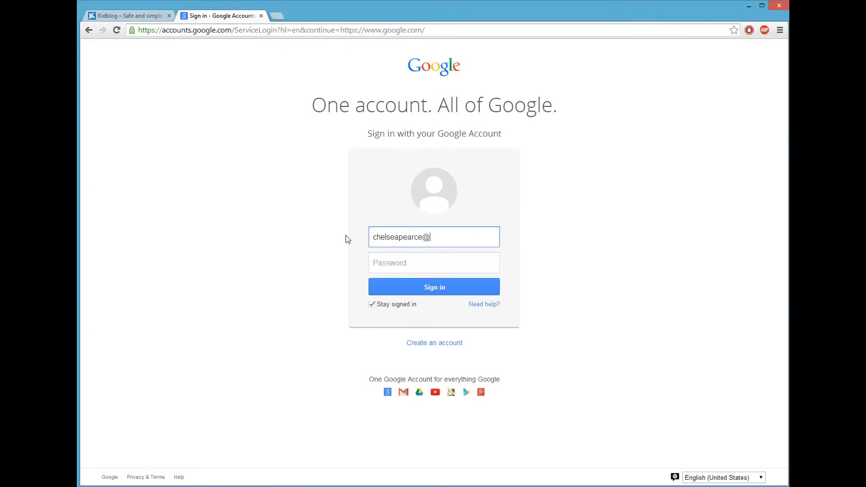
pyautogui.press('Tab')
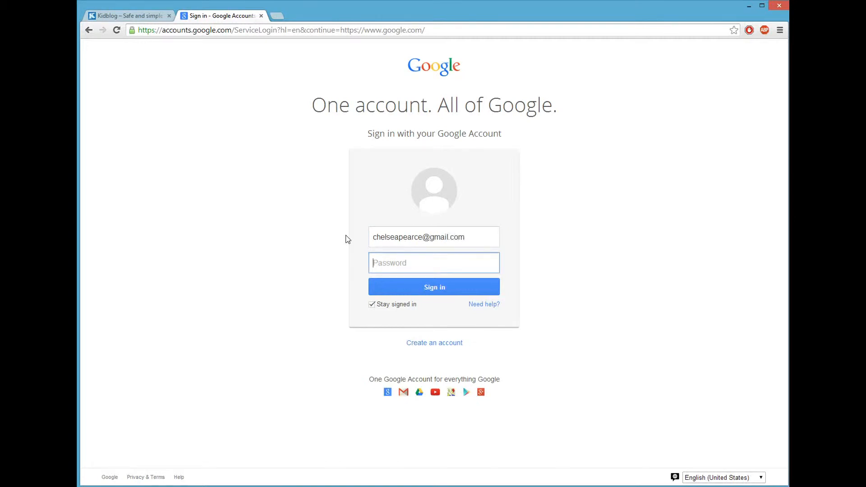
# Correct the e-mail address, enter the account password, sign in, and return to Kidblog
pyautogui.click(423, 238)
pyautogui.write('07')
pyautogui.click(400, 258)
pyautogui.write('•••••••••••••')
pyautogui.click(422, 286)
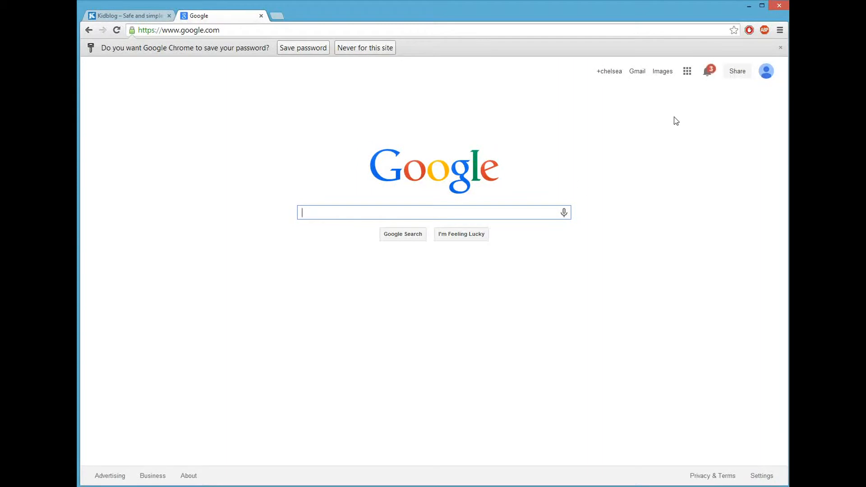
pyautogui.click(118, 18)
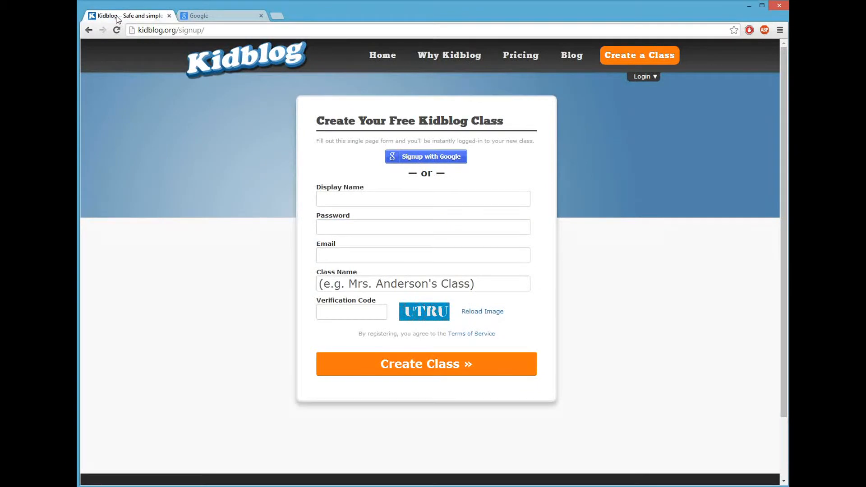
# Sign up for Kidblog with Google and accept the Google permission request
pyautogui.click(442, 162)
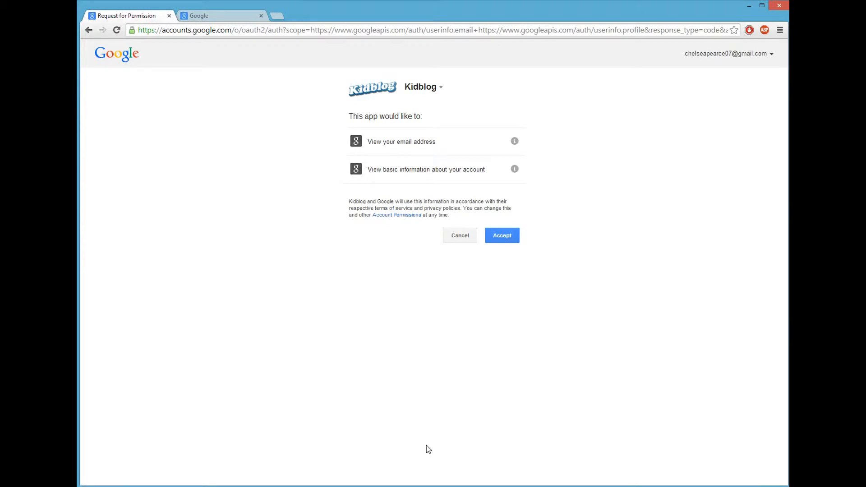
pyautogui.click(507, 238)
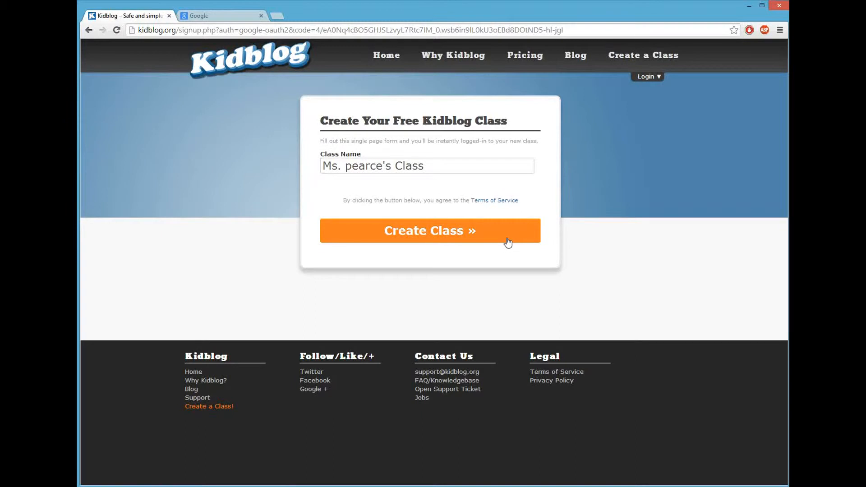
# Replace the suggested class name with a math-based class handle and create the class
pyautogui.moveTo(426, 166); pyautogui.dragTo(318, 168)
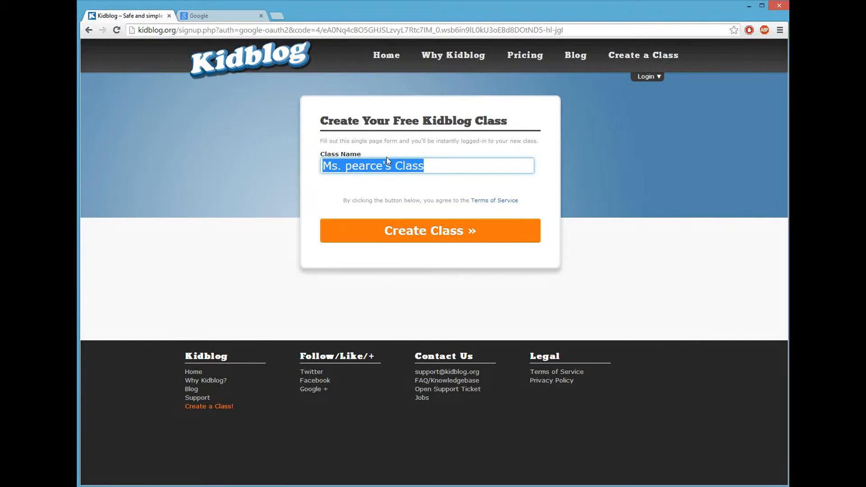
pyautogui.write('pearce')
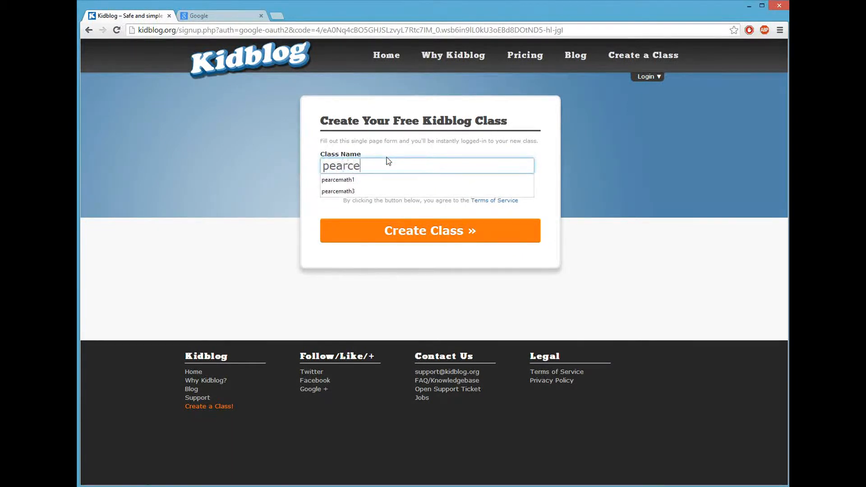
pyautogui.write('math')
pyautogui.click(329, 166)
pyautogui.write('c')
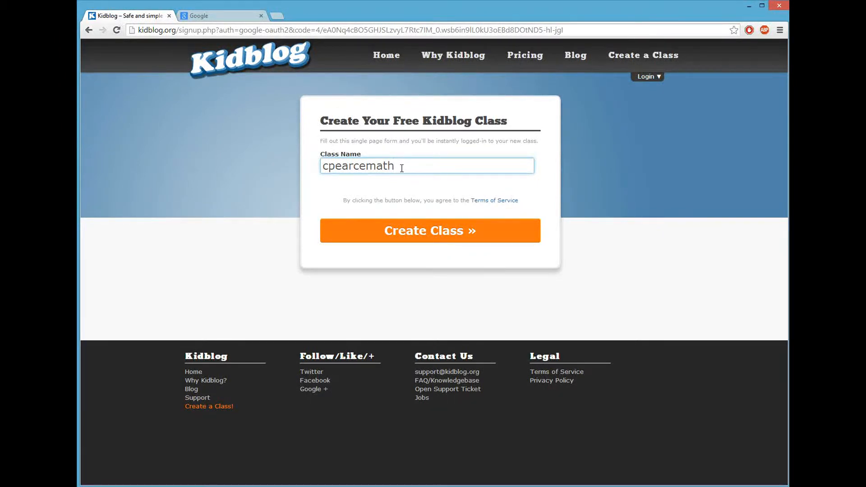
pyautogui.click(417, 237)
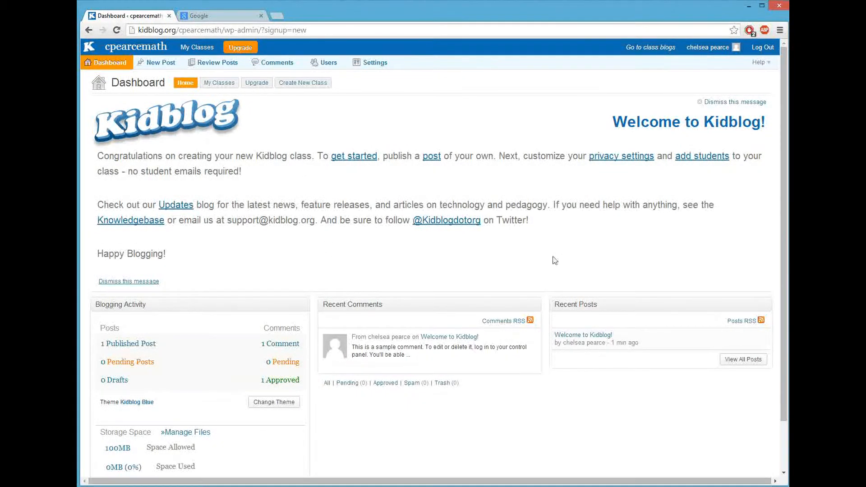
# Dismiss the Welcome to Kidblog message on the Dashboard
pyautogui.click(727, 104)
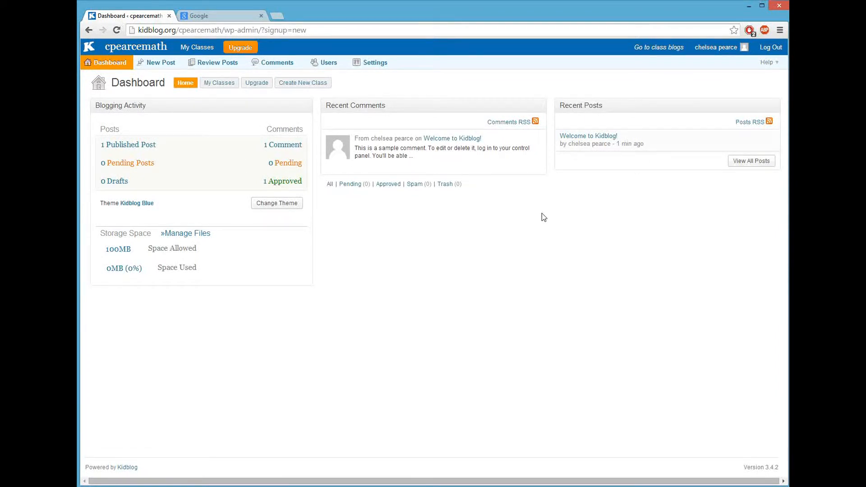
# Set the class title to Algebra 1 in the class settings
pyautogui.click(377, 63)
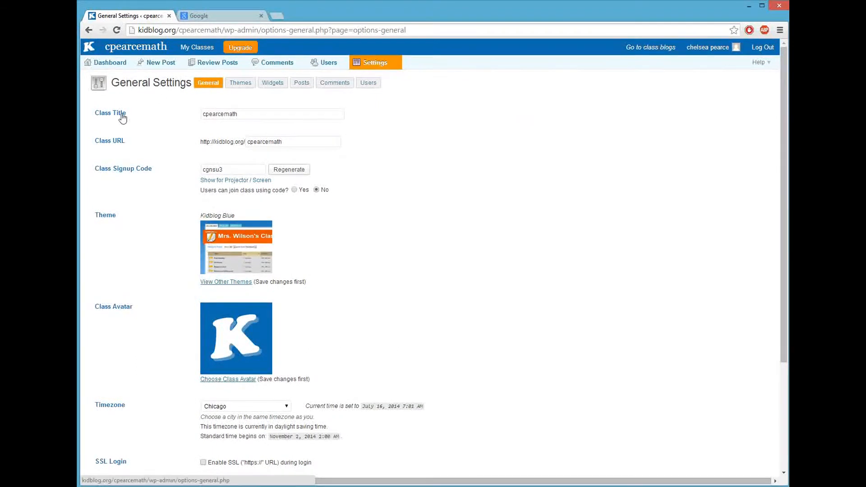
pyautogui.moveTo(247, 114); pyautogui.dragTo(149, 114)
pyautogui.write('Algebr')
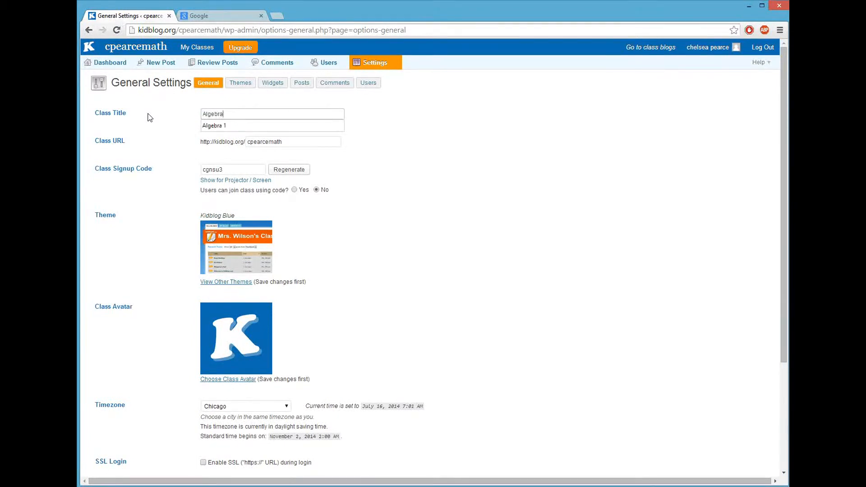
pyautogui.write('a')
pyautogui.click(378, 163)
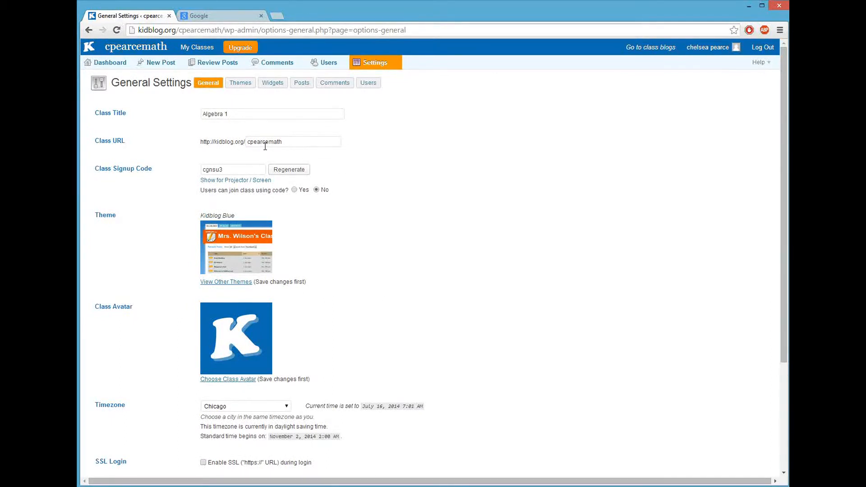
# Make the class URL available by dropping its first letter and appending 4, then save
pyautogui.moveTo(284, 142); pyautogui.dragTo(249, 139)
pyautogui.click(251, 141)
pyautogui.press('BackSpace')
pyautogui.click(286, 142)
pyautogui.write('4')
pyautogui.scroll(-3, 356, 165)
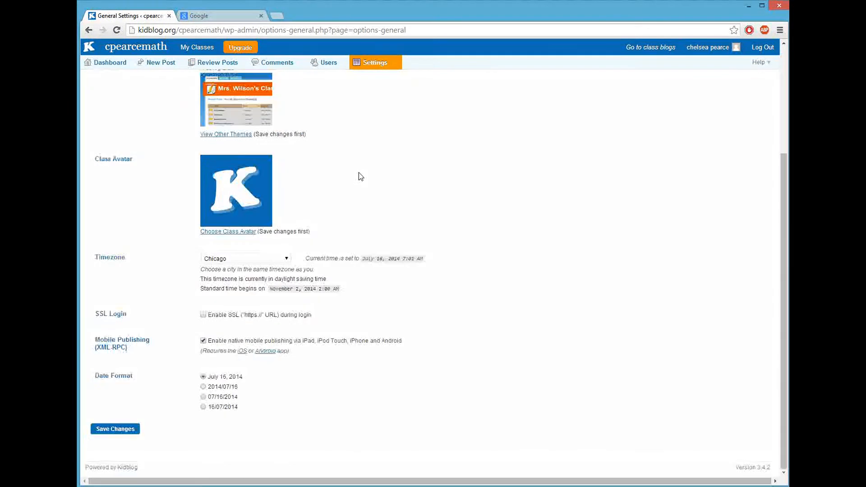
pyautogui.click(126, 431)
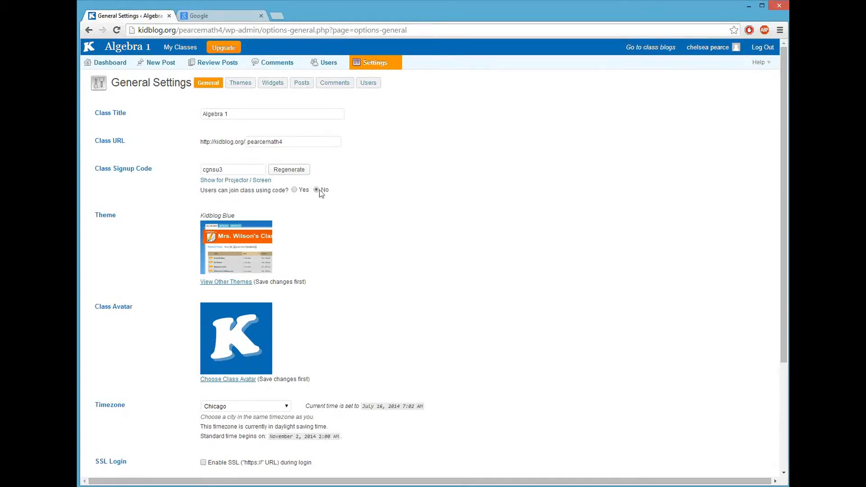
# Open the Choose Class Avatar upload page, then move to the Google tab
pyautogui.scroll(-1, 320, 189)
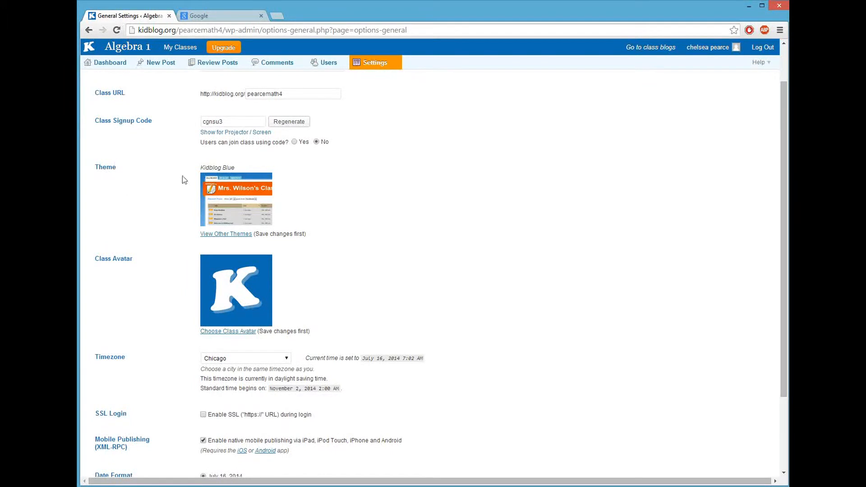
pyautogui.scroll(-2, 217, 189)
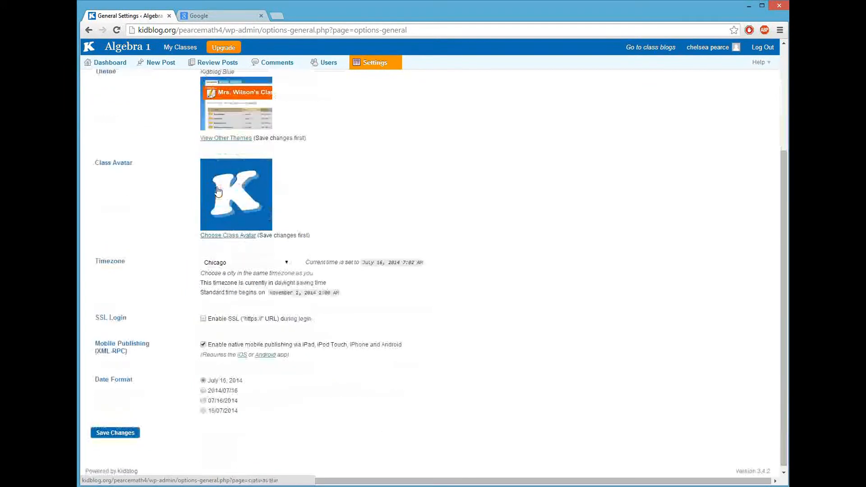
pyautogui.click(235, 237)
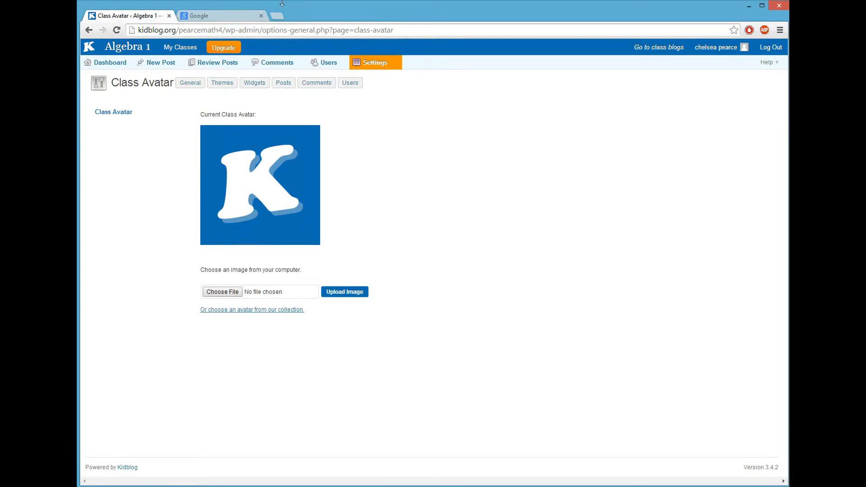
pyautogui.click(247, 19)
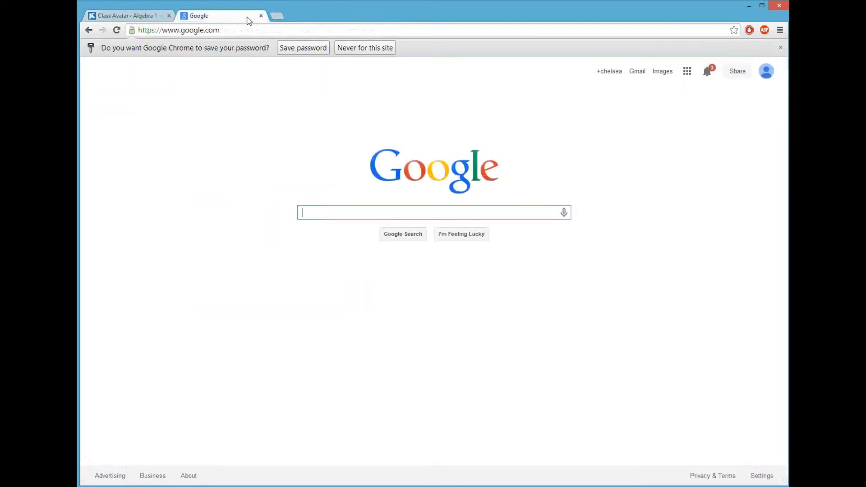
# Load facebook.com and enlarge the smiling portrait photo from the photo collection
pyautogui.click(279, 17)
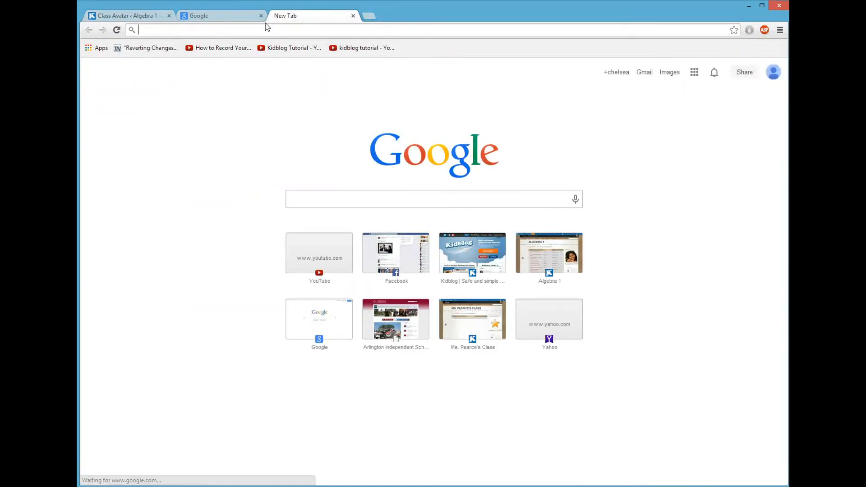
pyautogui.write('facebook.com')
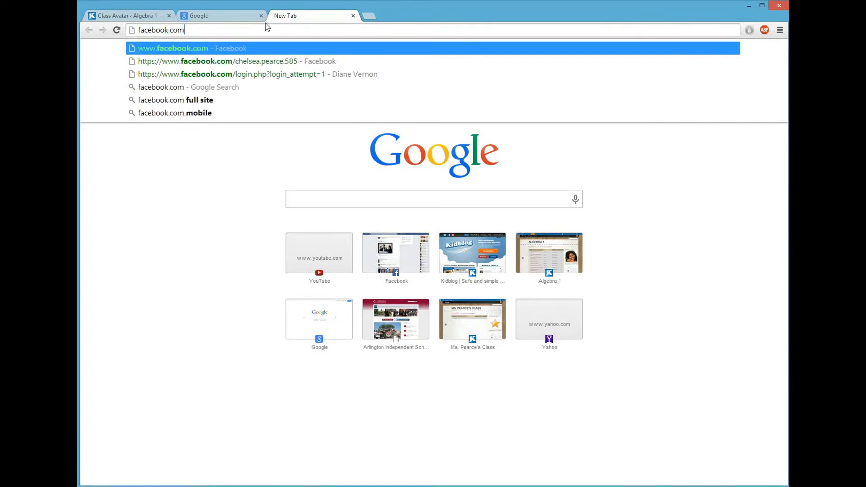
pyautogui.press('Return')
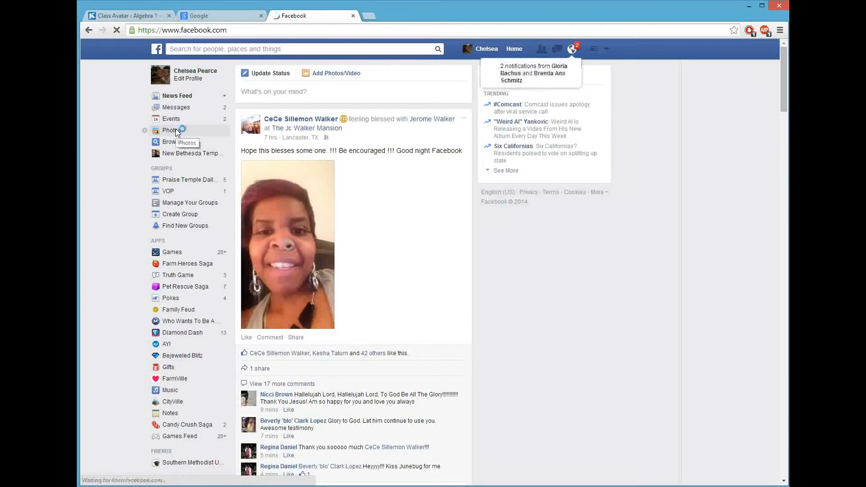
pyautogui.click(177, 131)
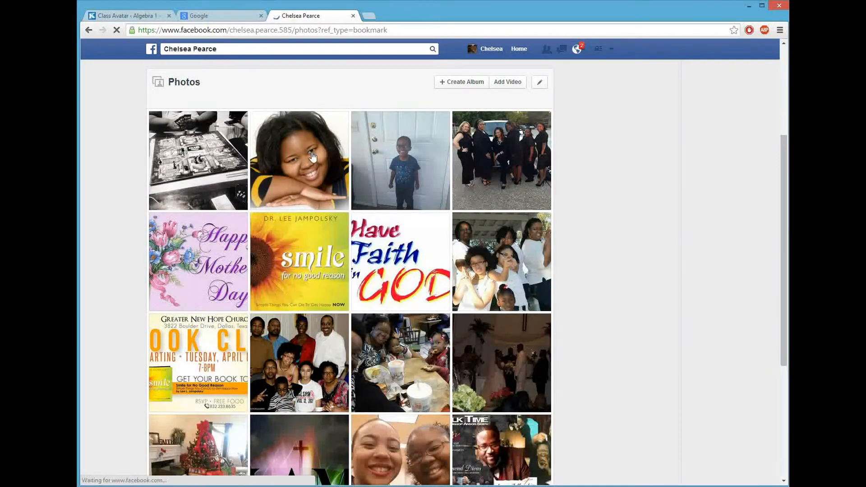
pyautogui.click(313, 157)
# Save the portrait to Pictures as chelsea1.jpg, replacing the existing file, and return to Kidblog
pyautogui.rightClick(313, 157)
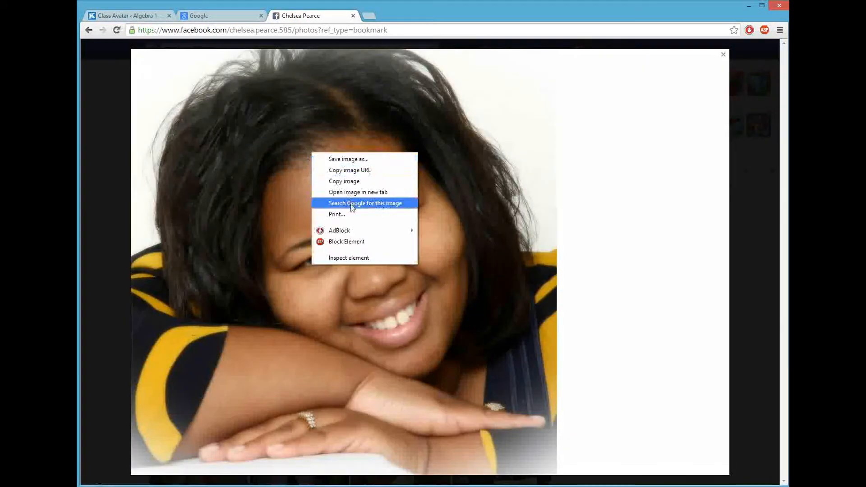
pyautogui.click(346, 160)
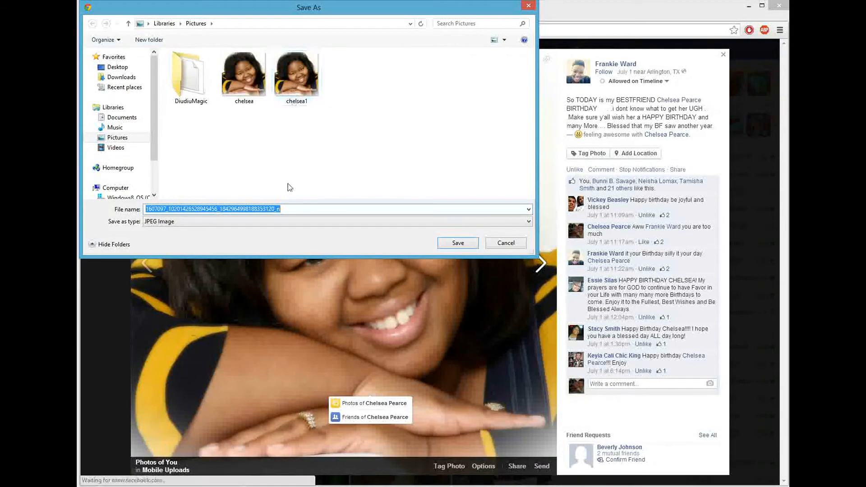
pyautogui.click(306, 83)
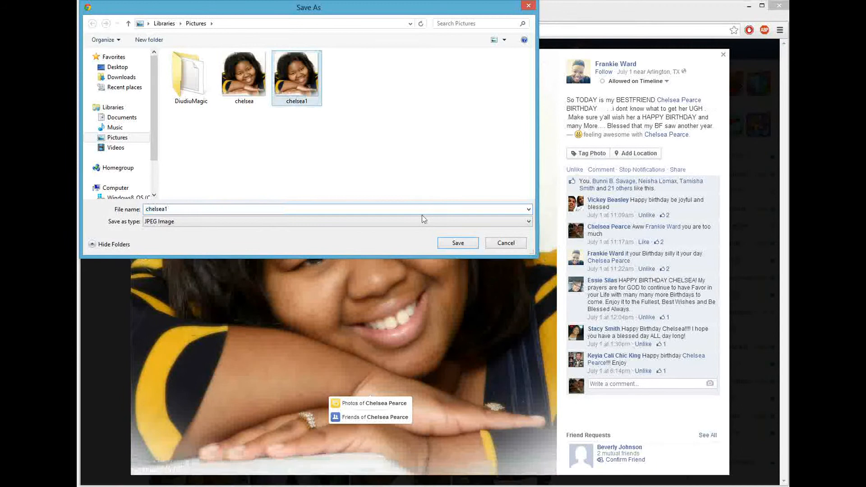
pyautogui.click(450, 242)
pyautogui.click(359, 256)
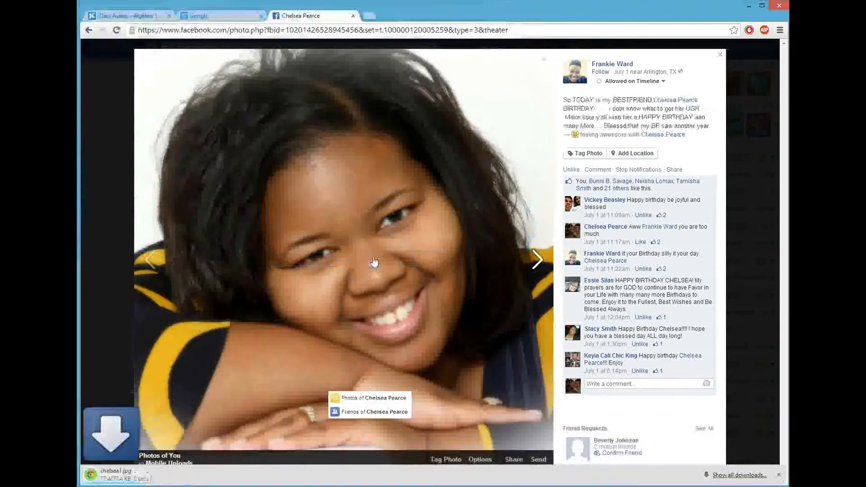
pyautogui.click(129, 15)
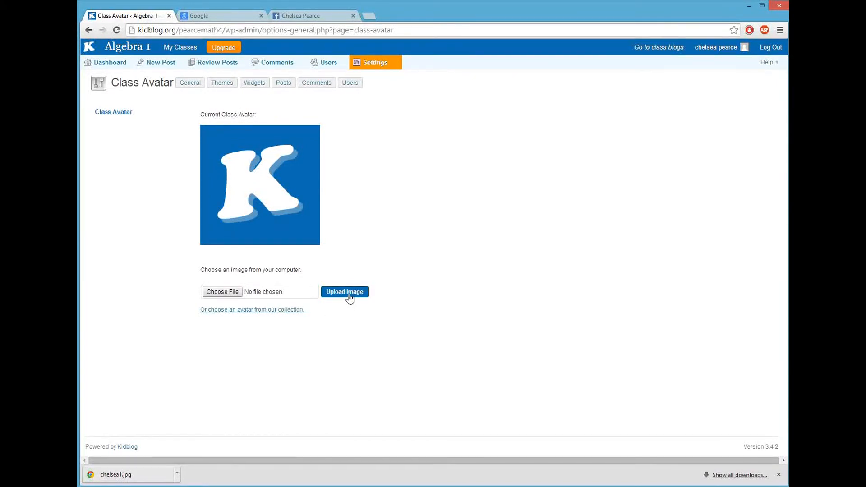
# Upload chelsea1 as the class avatar, cropped to show the whole photo
pyautogui.click(221, 292)
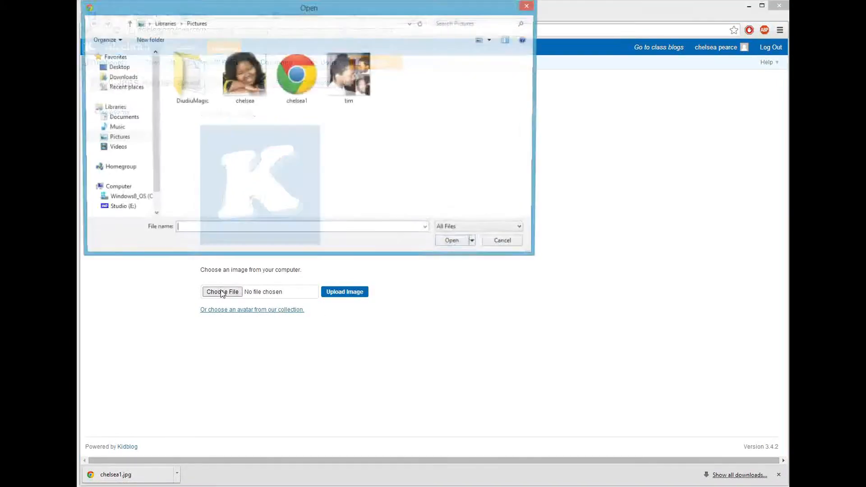
pyautogui.doubleClick(285, 79)
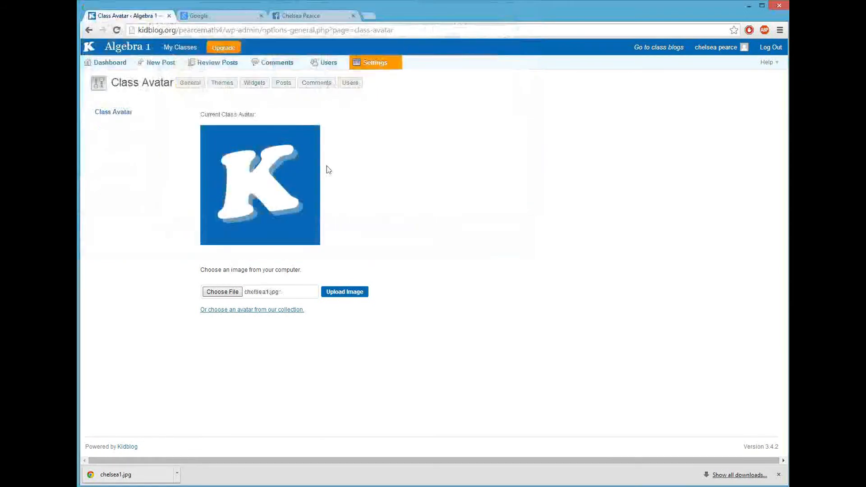
pyautogui.click(344, 295)
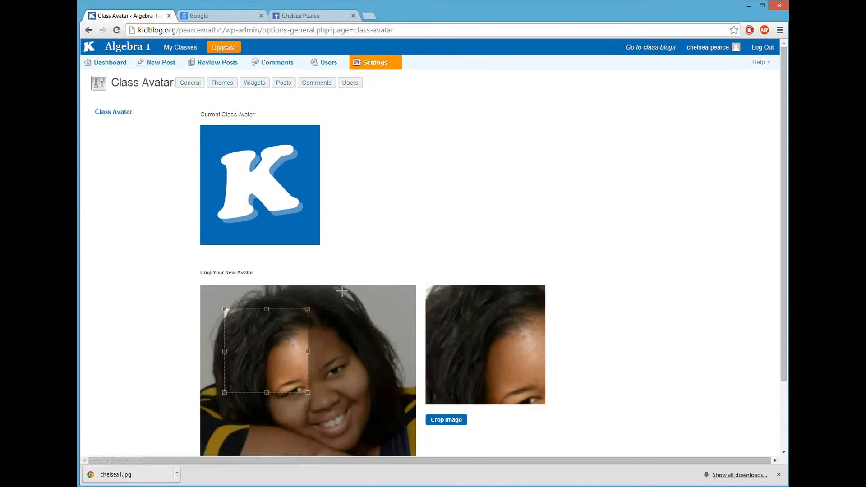
pyautogui.moveTo(223, 309); pyautogui.dragTo(185, 266)
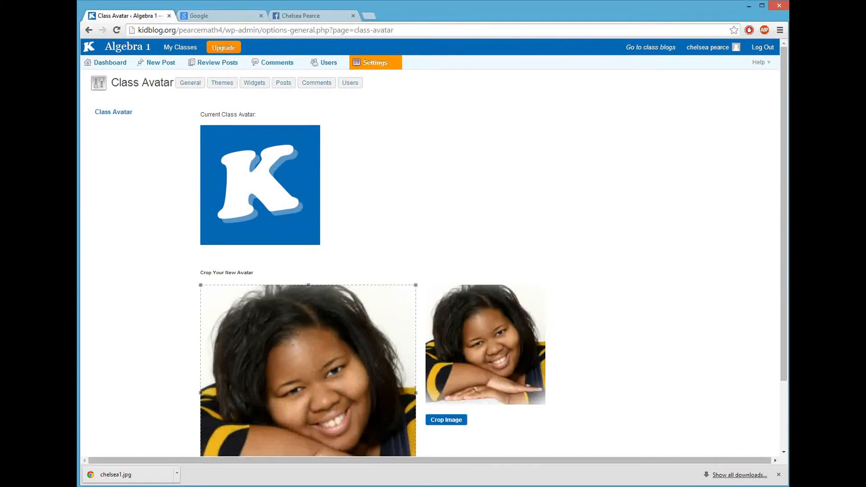
pyautogui.scroll(-3, 553, 400)
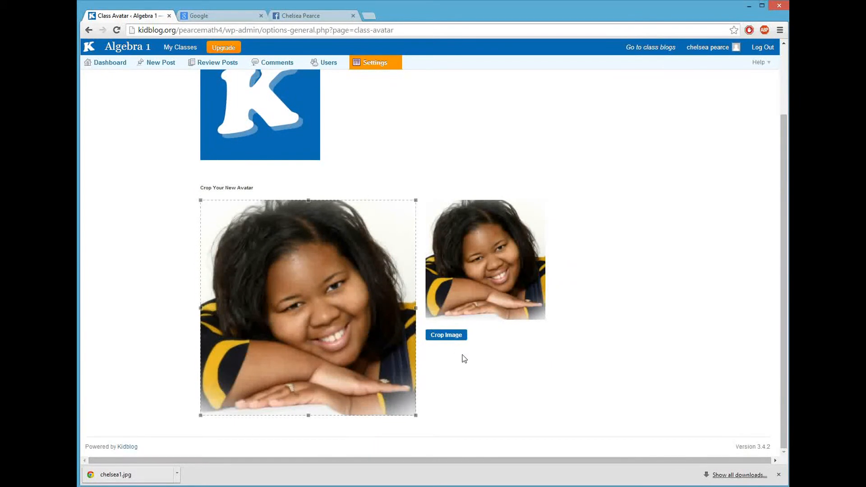
pyautogui.click(448, 339)
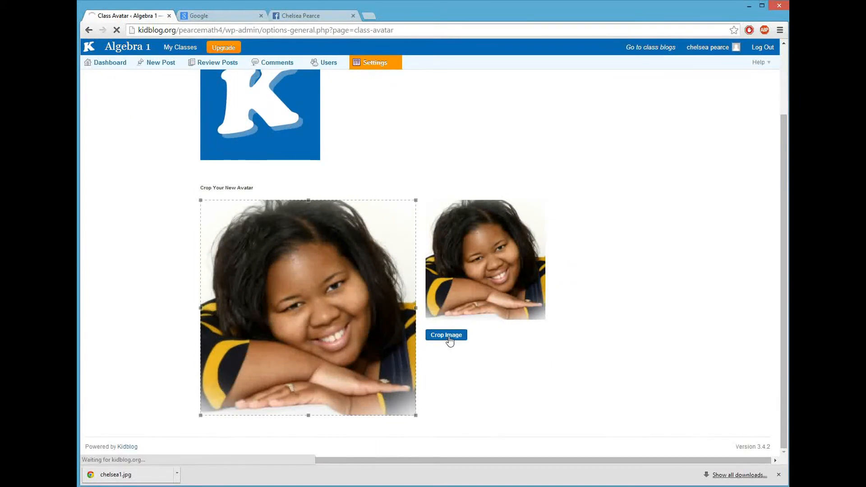
# Save the general settings with the new avatar
pyautogui.scroll(-4, 406, 334)
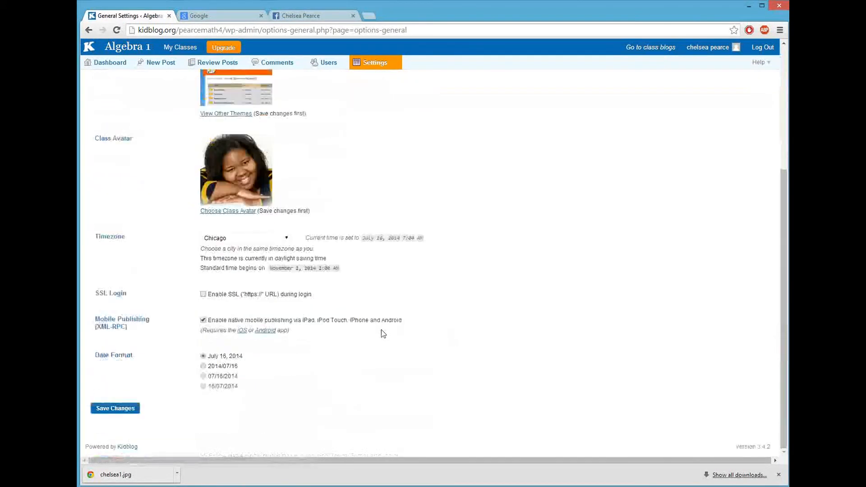
pyautogui.click(121, 409)
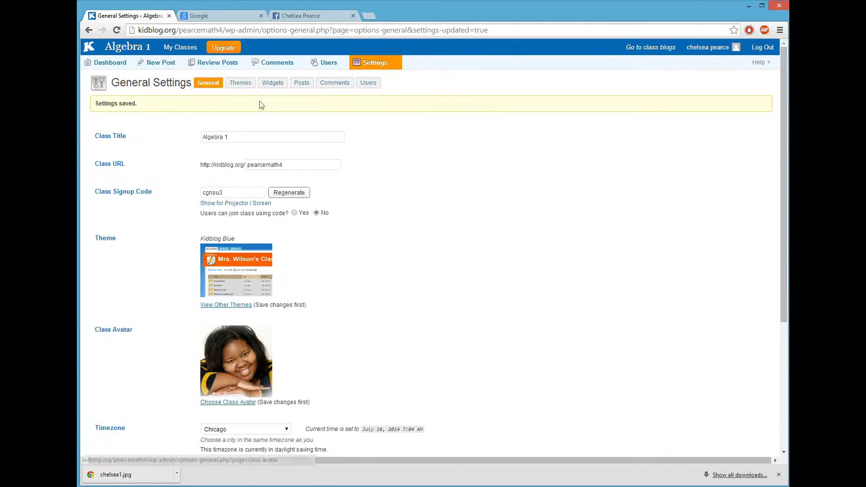
pyautogui.click(246, 84)
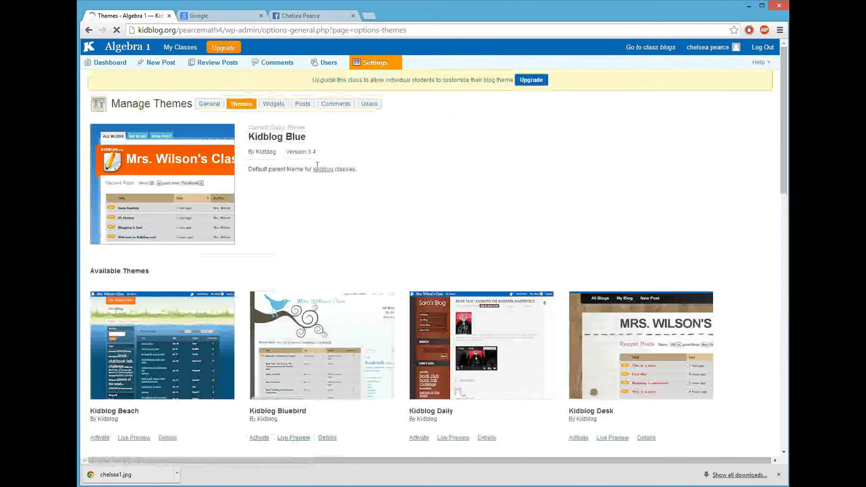
# Activate the Kidblog Desk theme in place of Kidblog Blue
pyautogui.scroll(-10, 534, 306)
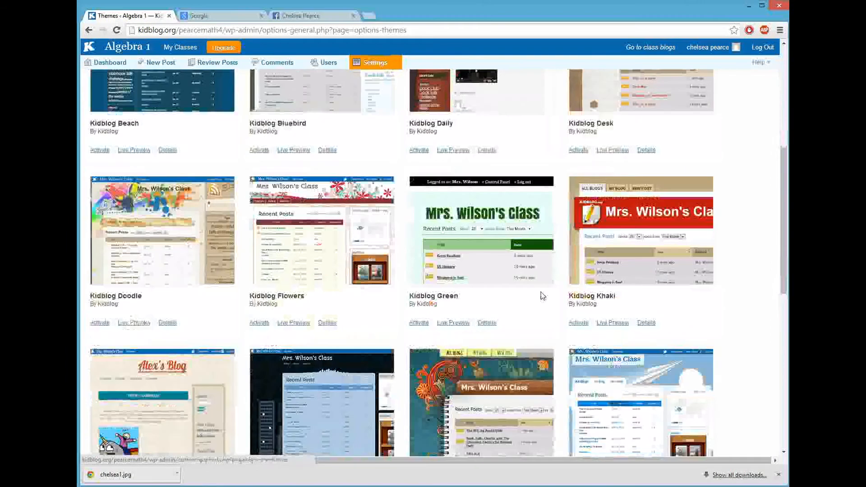
pyautogui.scroll(-5, 540, 290)
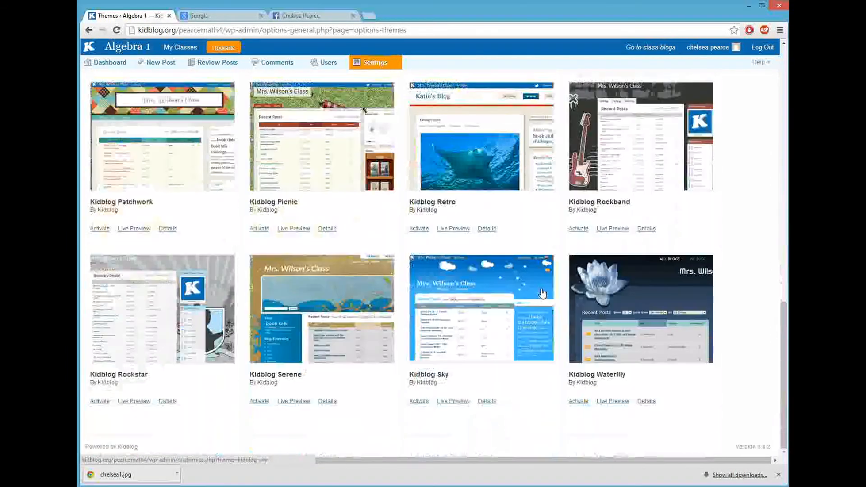
pyautogui.scroll(9, 543, 293)
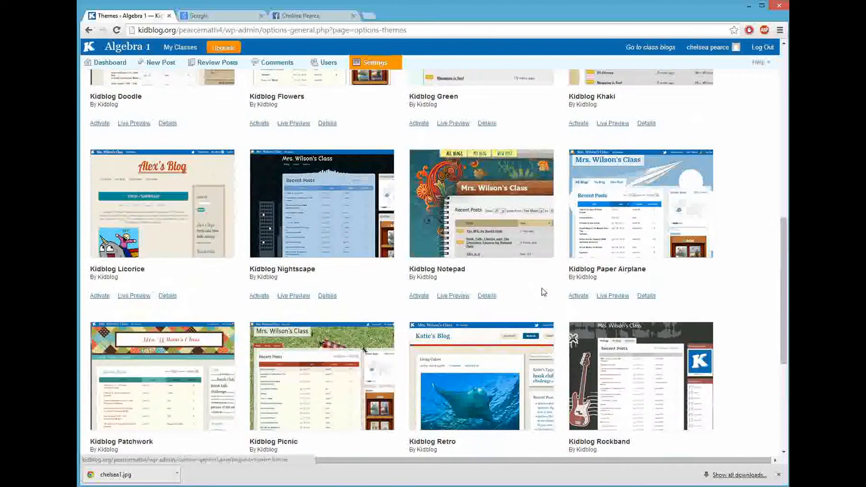
pyautogui.scroll(4, 543, 288)
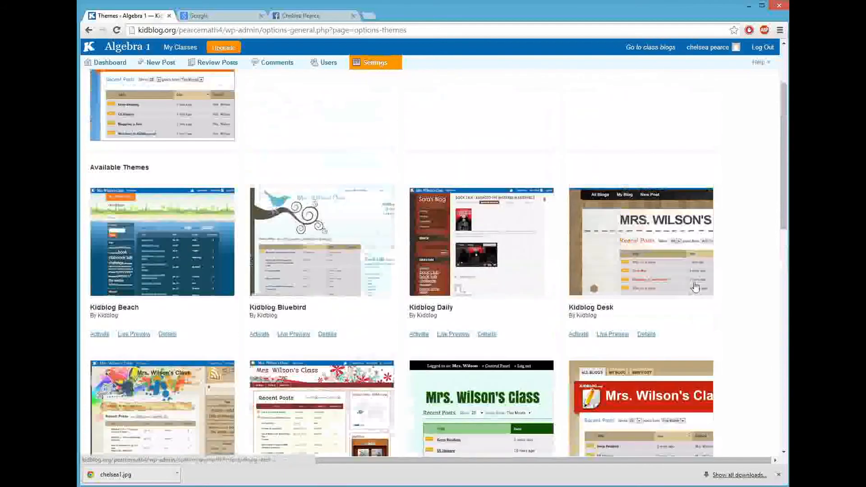
pyautogui.click(579, 335)
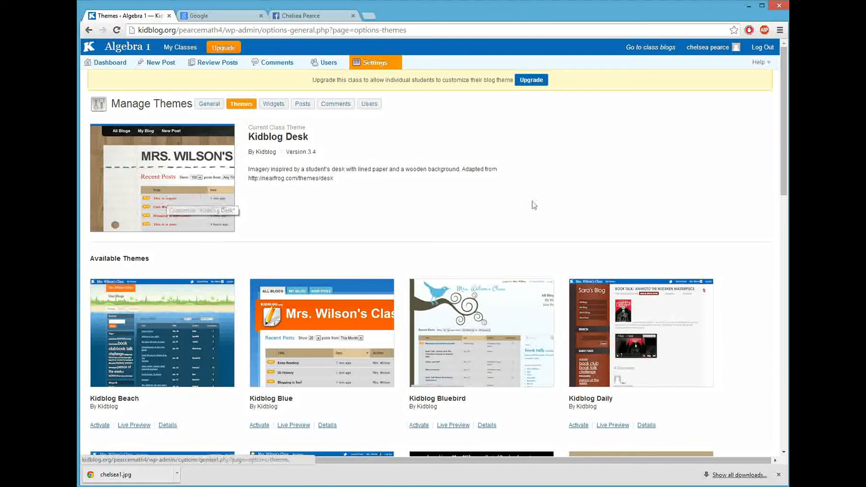
# Make posts readable by all visitors with teacher approval required, and save the Post Settings
pyautogui.click(274, 105)
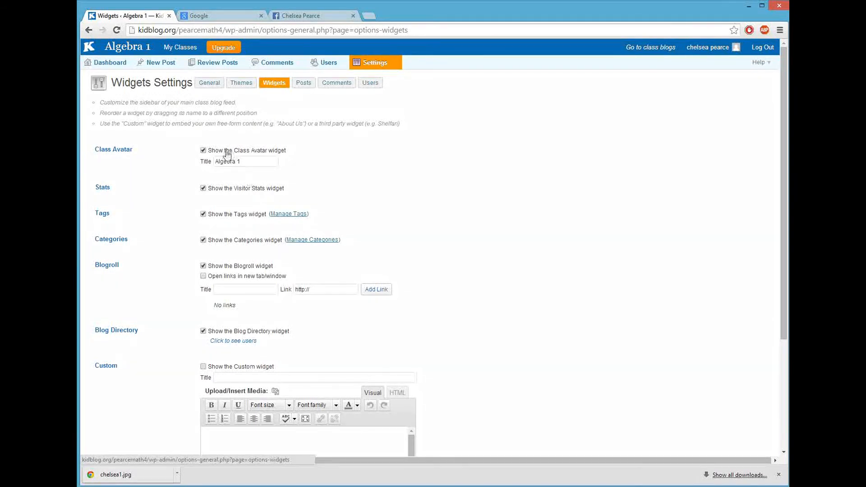
pyautogui.click(303, 83)
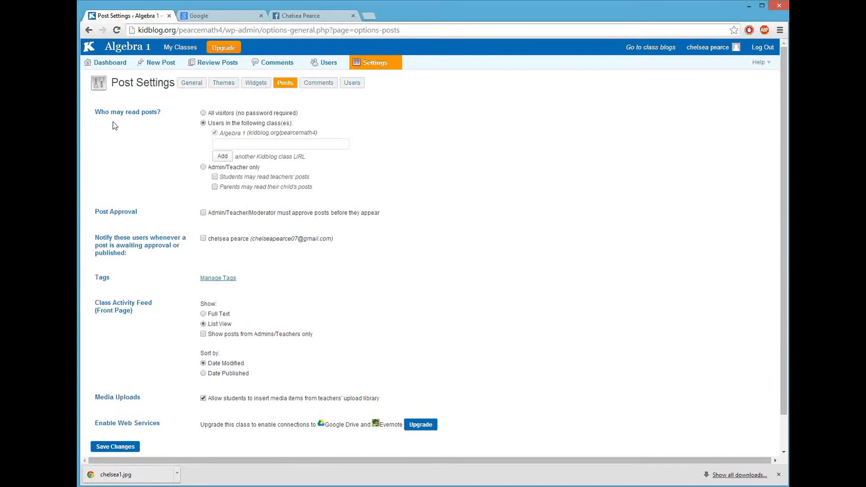
pyautogui.click(204, 114)
pyautogui.click(112, 449)
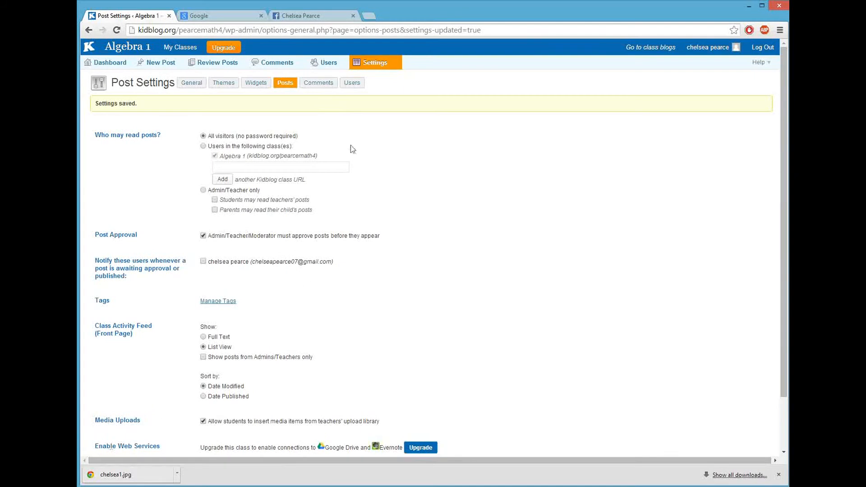
# Save comment settings as Admin/Teacher-only with approval required, then bring up User Settings
pyautogui.click(323, 85)
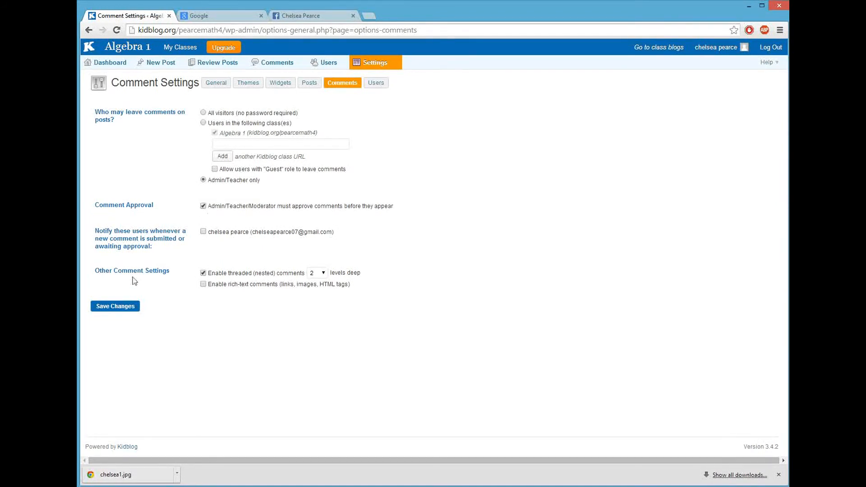
pyautogui.click(128, 307)
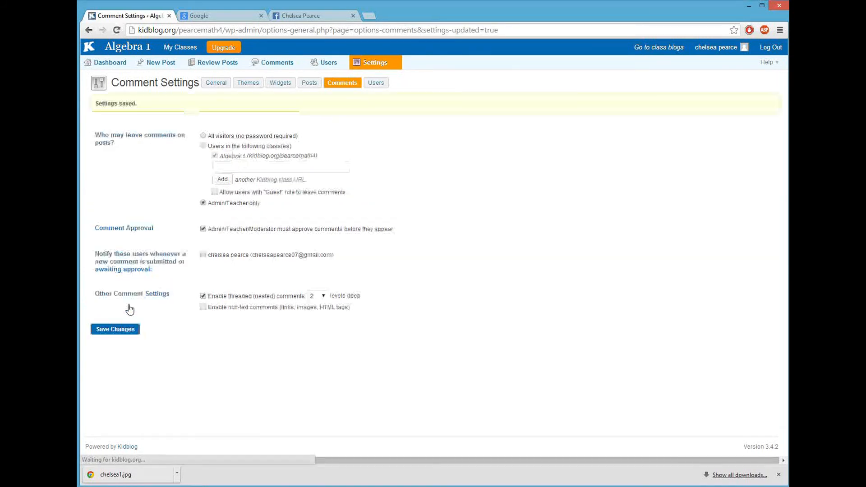
pyautogui.click(380, 84)
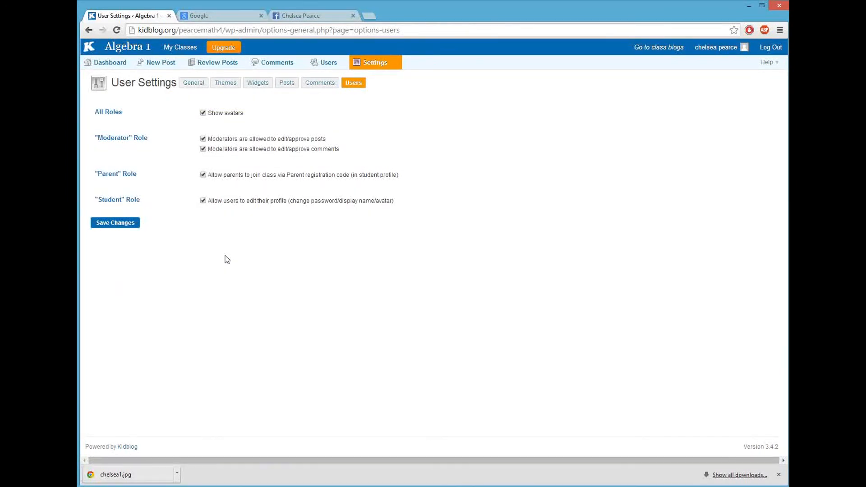
# Visit the Algebra 1 class blog, read the 'Welcome to Kidblog!' post, and return to All Blogs
pyautogui.click(662, 47)
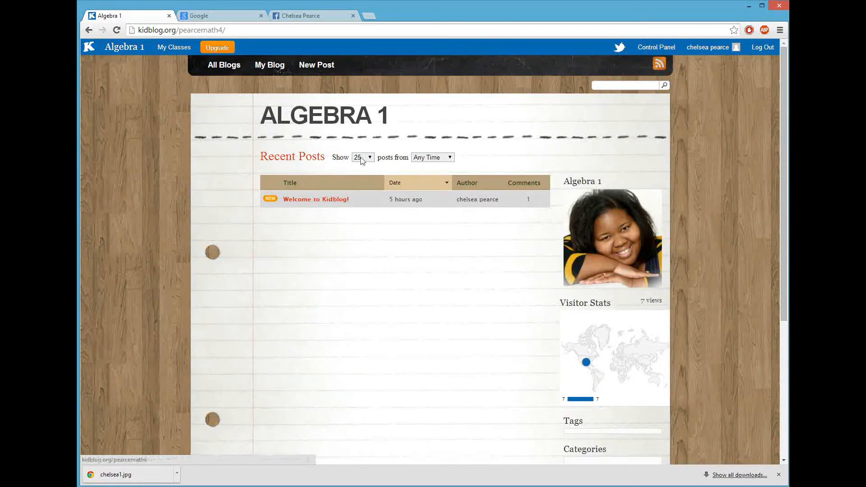
pyautogui.click(314, 199)
pyautogui.click(305, 200)
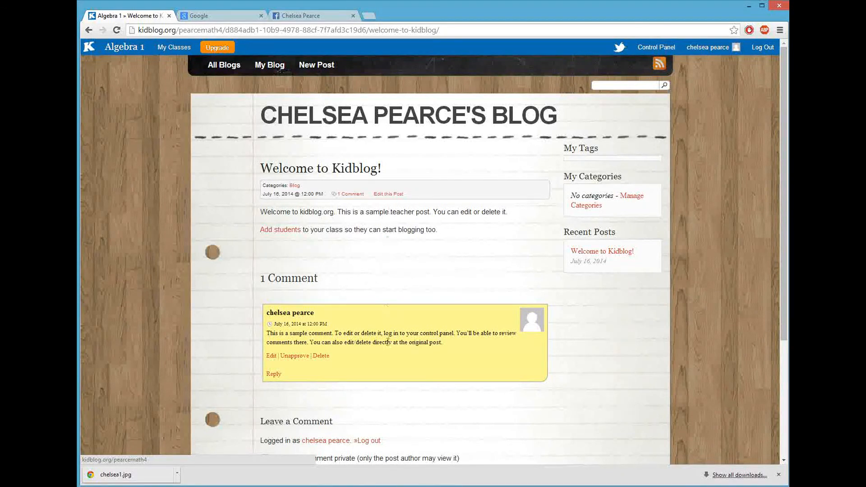
pyautogui.scroll(-2, 392, 347)
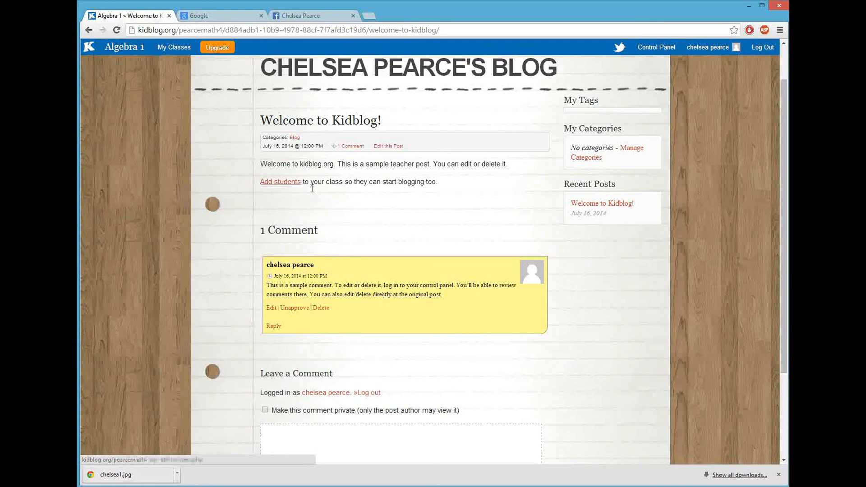
pyautogui.scroll(1, 363, 319)
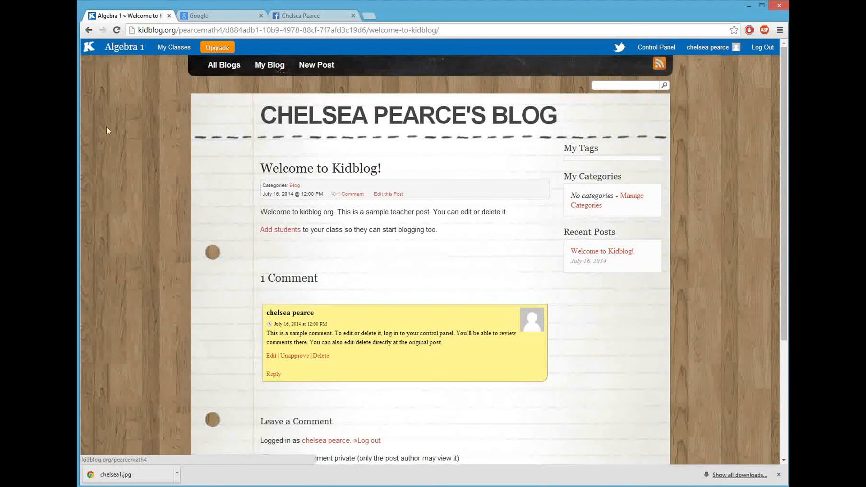
pyautogui.click(223, 67)
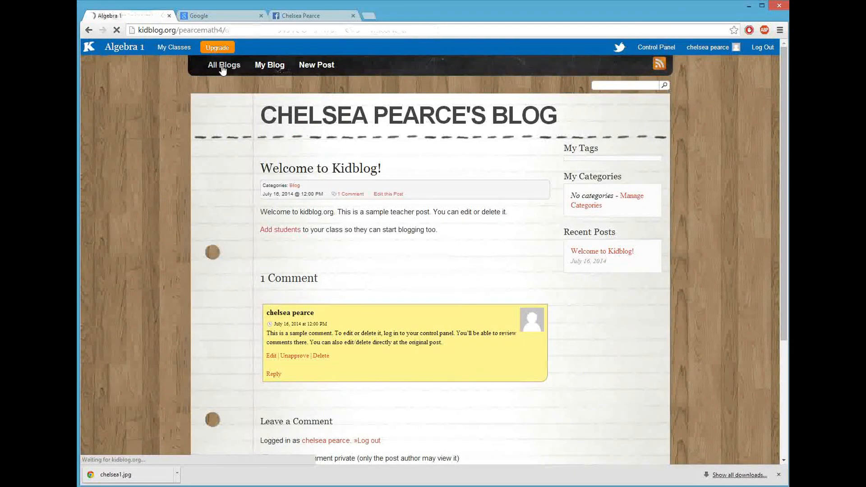